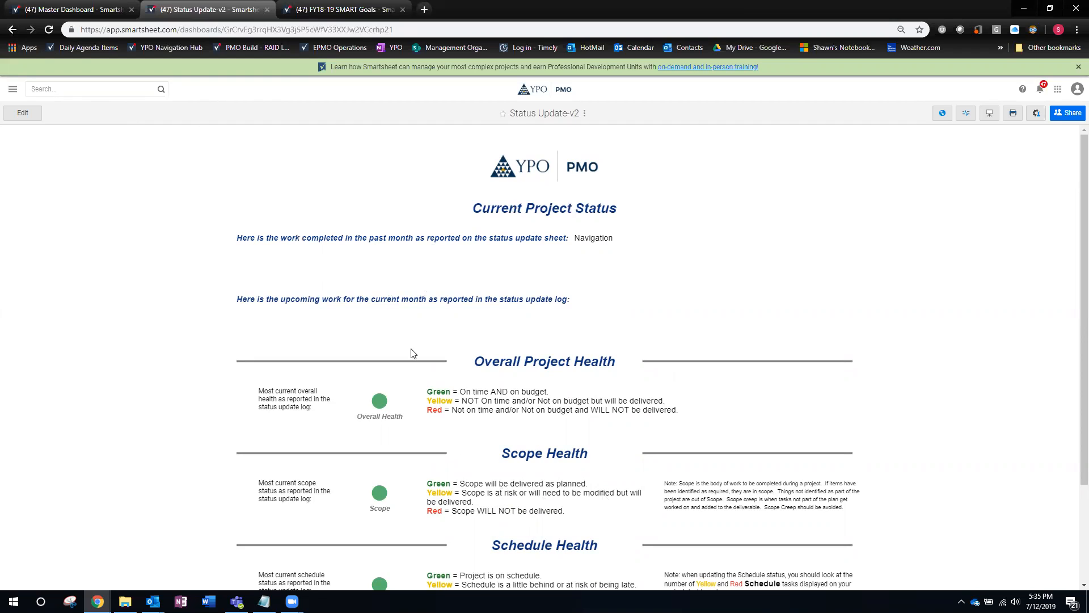
Open PMO Test Project 20's status update log and fill row 14's Work Completed cell with the "How do I update status?" paragraph.
left_click(12, 29)
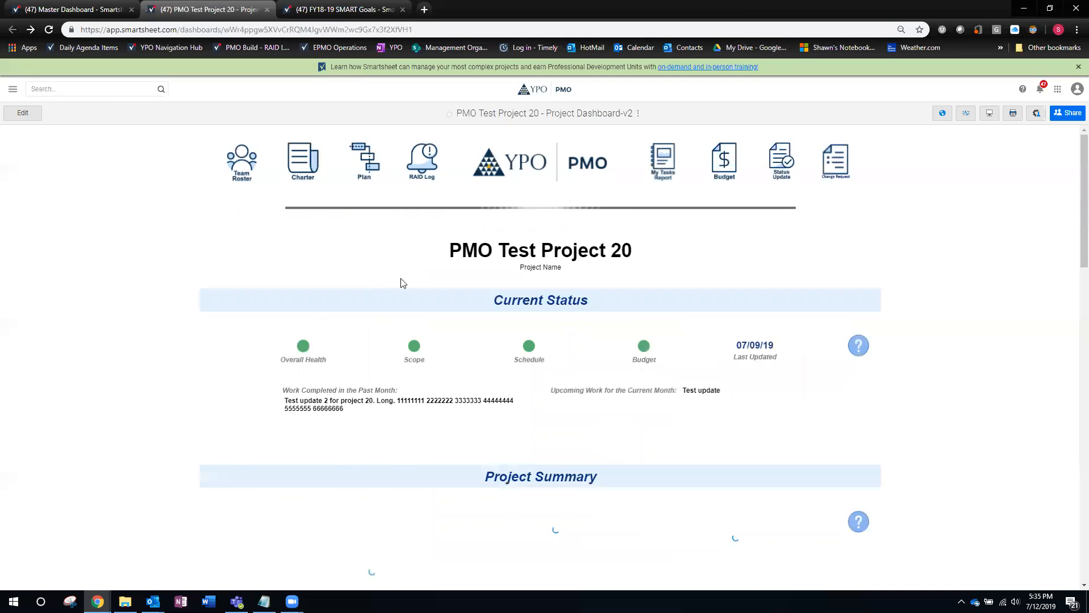
left_click(785, 157)
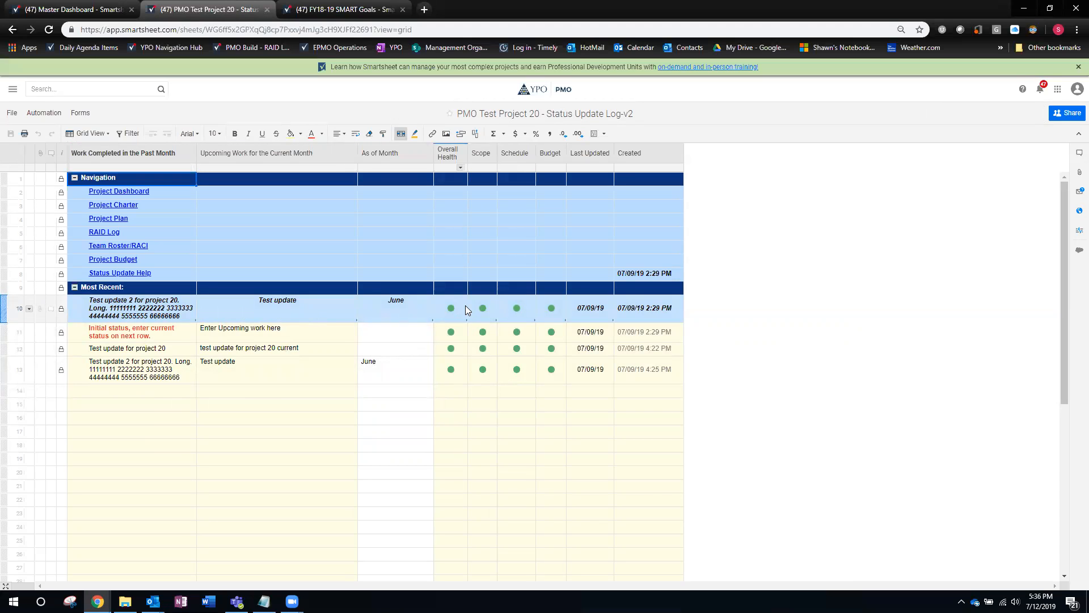
left_click(173, 394)
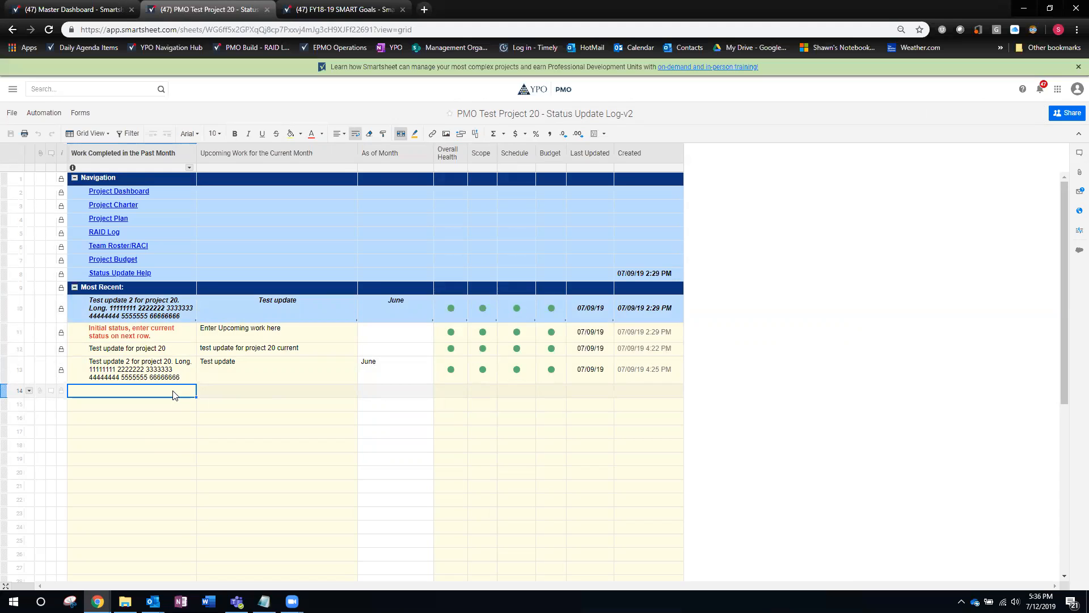
left_click(173, 391)
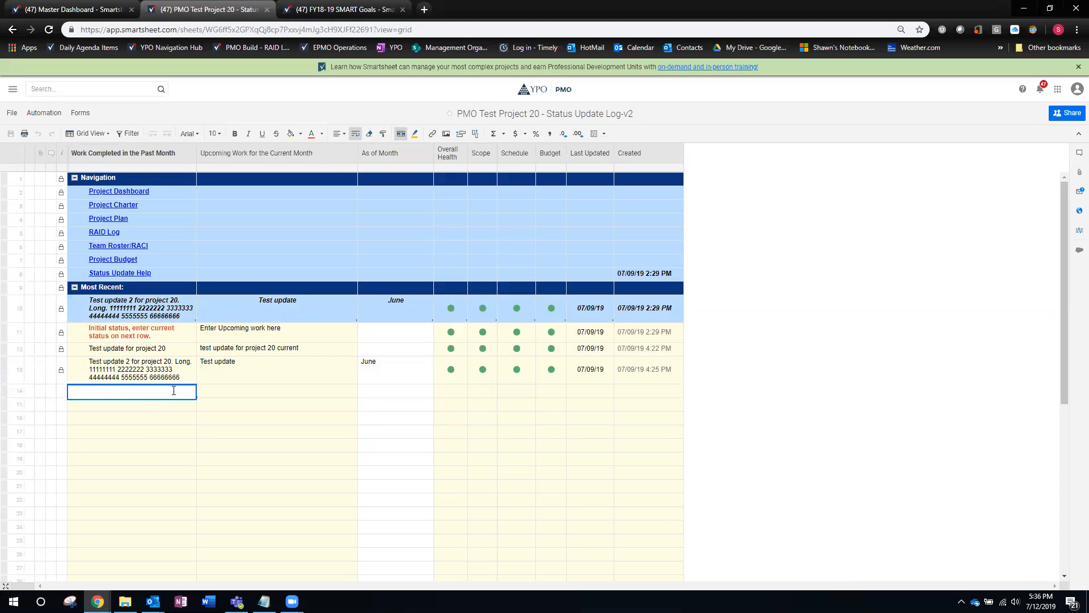
type("How do I update status? On your project, the status section of the dashboard is updated from the status update sheet.  this status requires the Responsible for the project(defacto project manager) to update the status manually each month.  All smart goals require this update and the most current update will display on the project dashboard and will also be rolled up to a report for Scott and SLT")
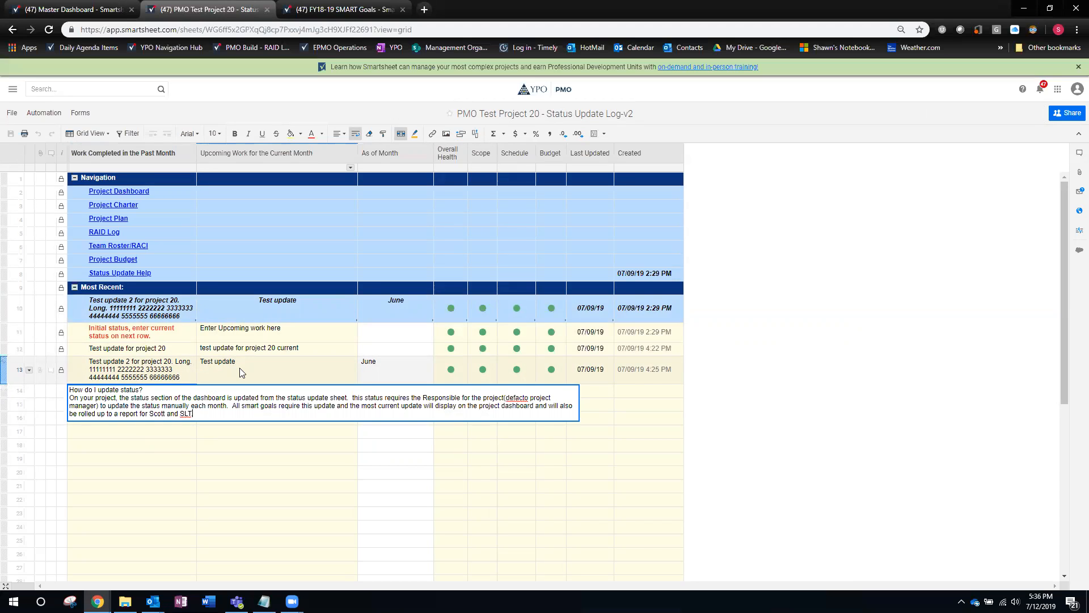
key("Return")
Fill row 14's Upcoming Work for the Current Month cell with the same "How do I update status?" paragraph.
left_click(267, 425)
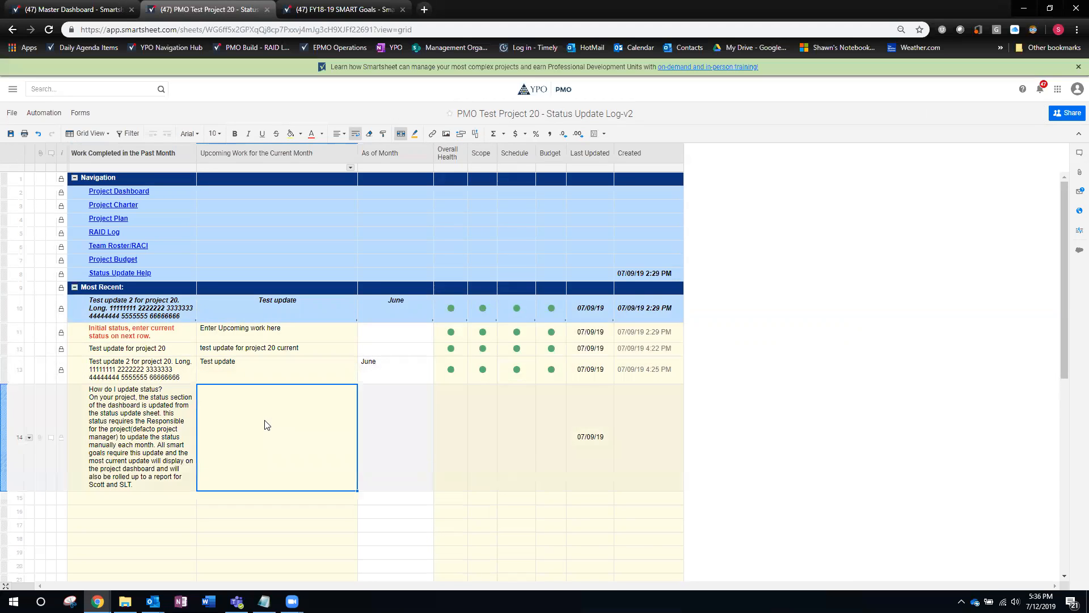
left_click(266, 420)
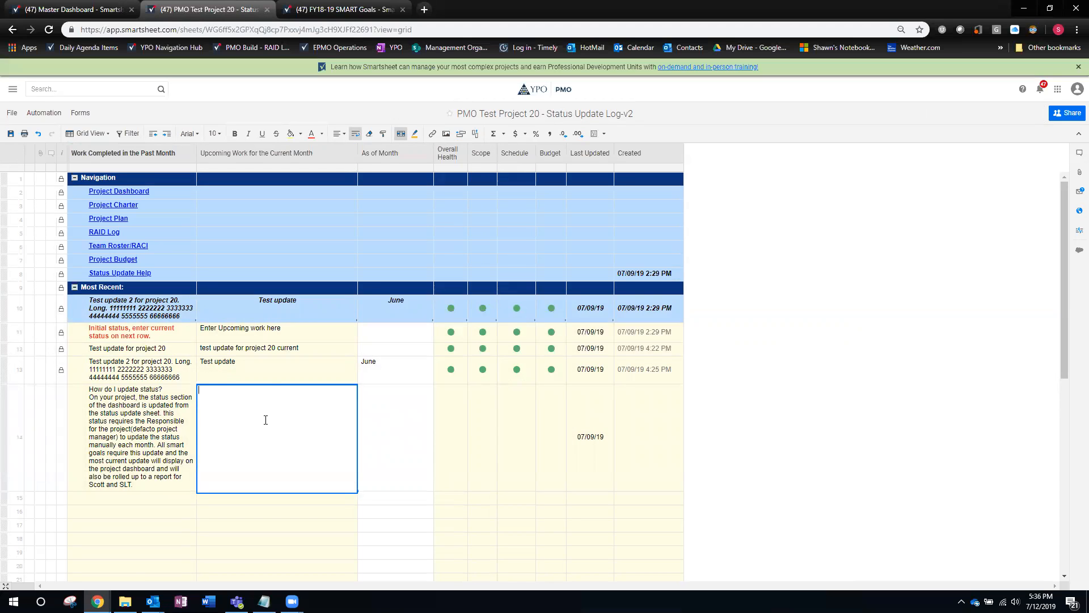
type("How do I update status? On your project, the status section of the dashboard is updated from the status update sheet.  this status requires the Responsible for the project(defacto project manager) to update the status manually each month.  All smart goals require this update and the most current update will display on the project dashboard and will also be rolled up to a report for Scott and SLT.")
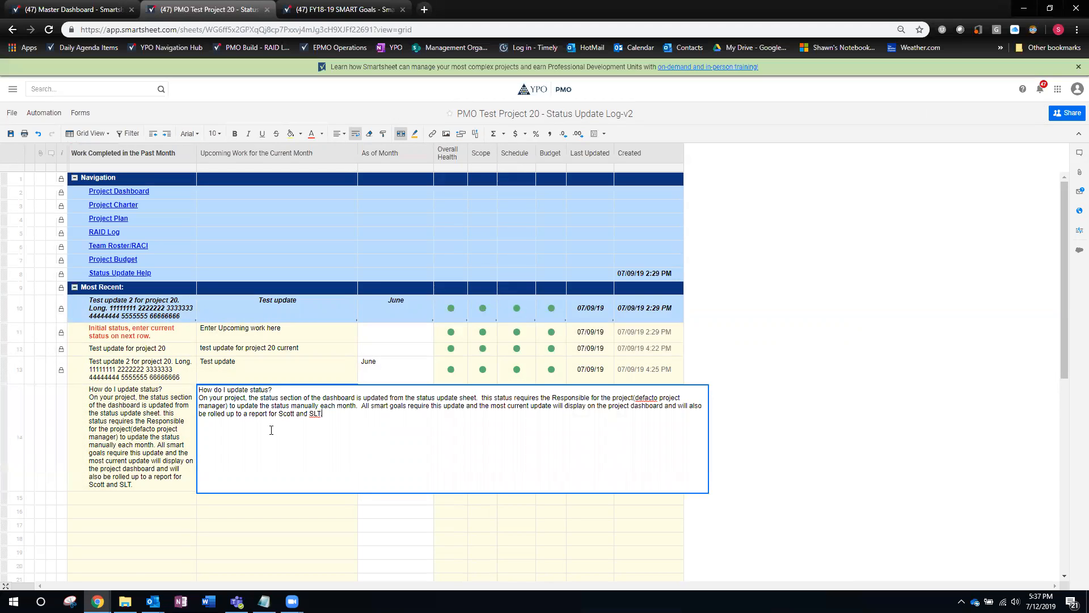
key("Return")
left_click(131, 408)
left_click(269, 422)
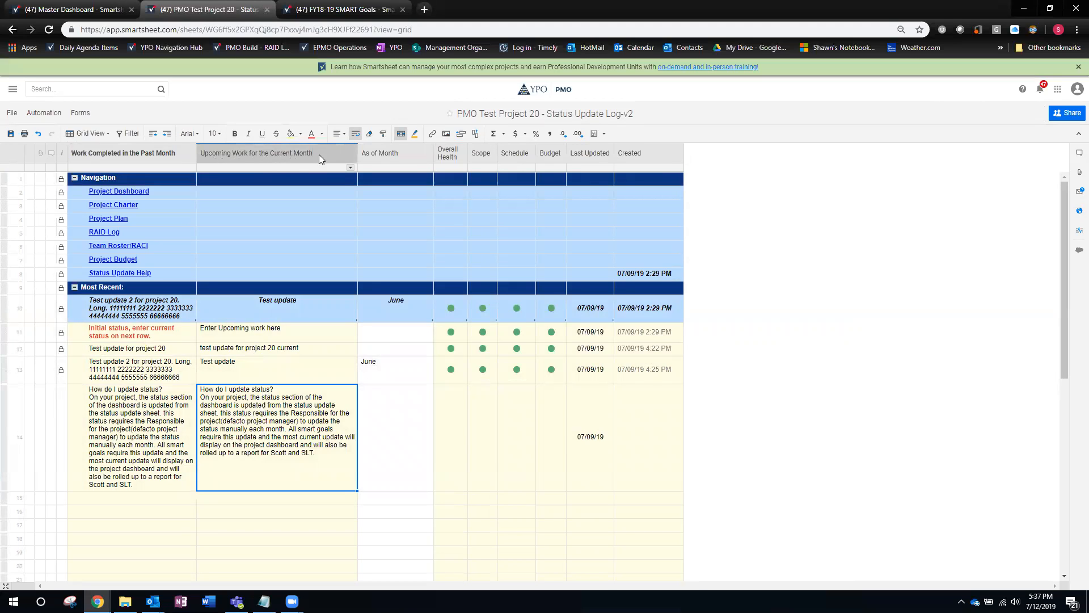
Enter July as row 14's As of Month and set its Overall Health to Green.
left_click(374, 436)
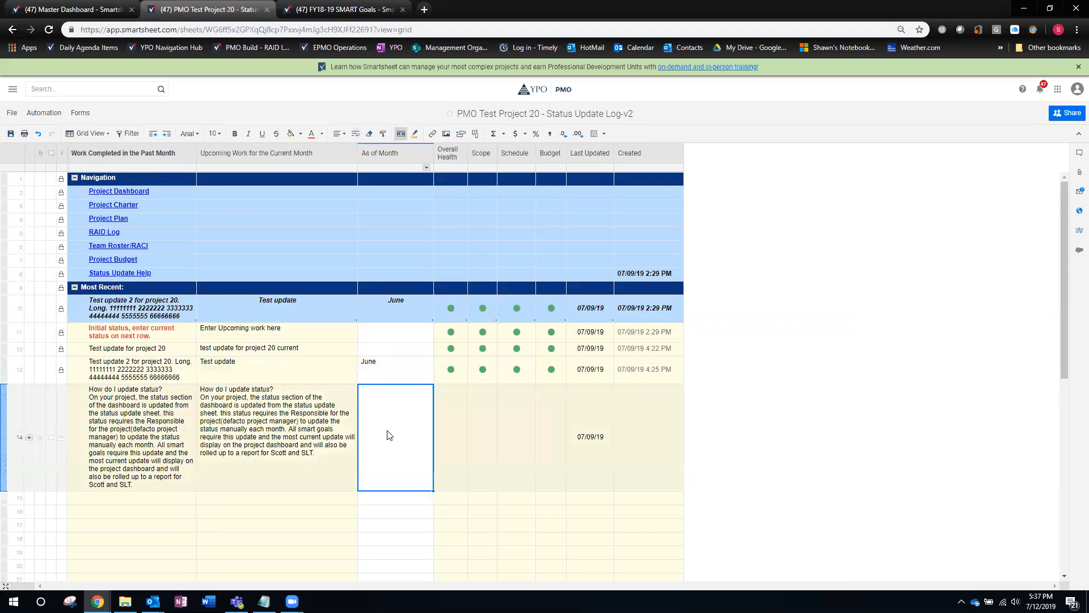
type("July")
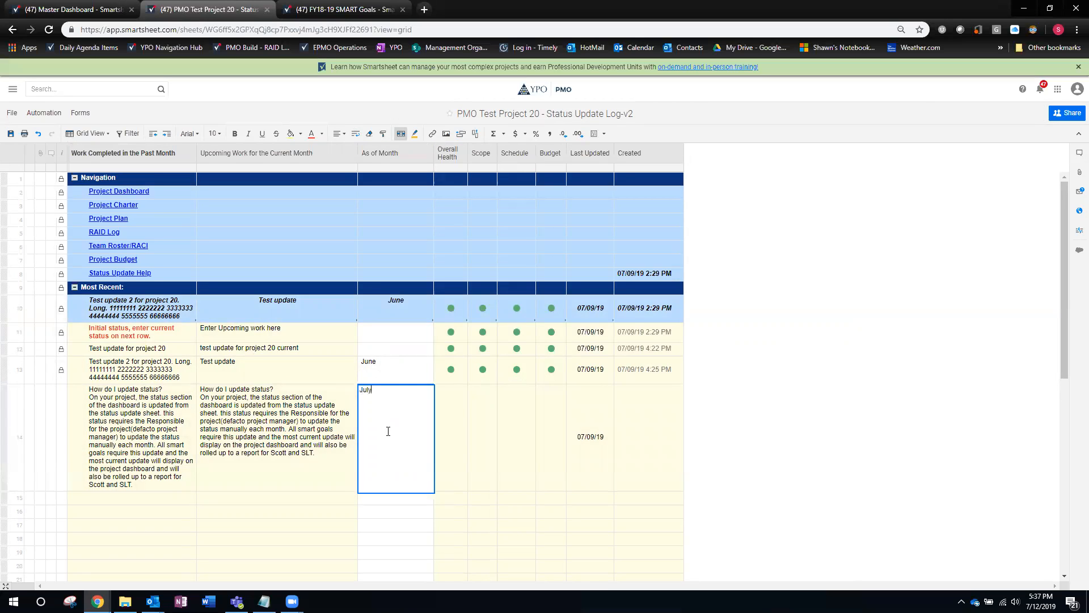
left_click(459, 419)
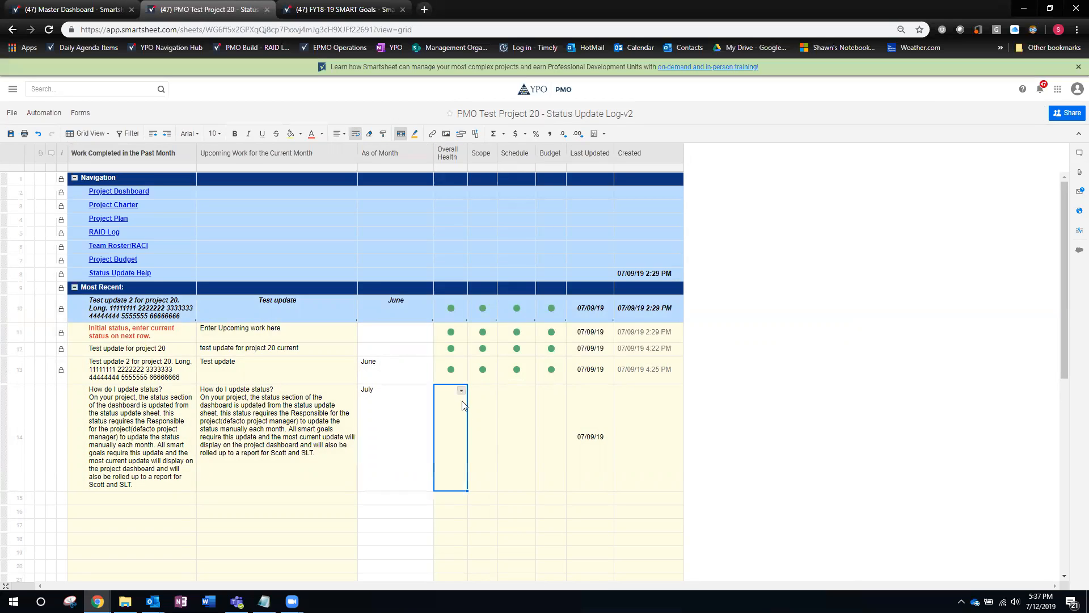
left_click(463, 389)
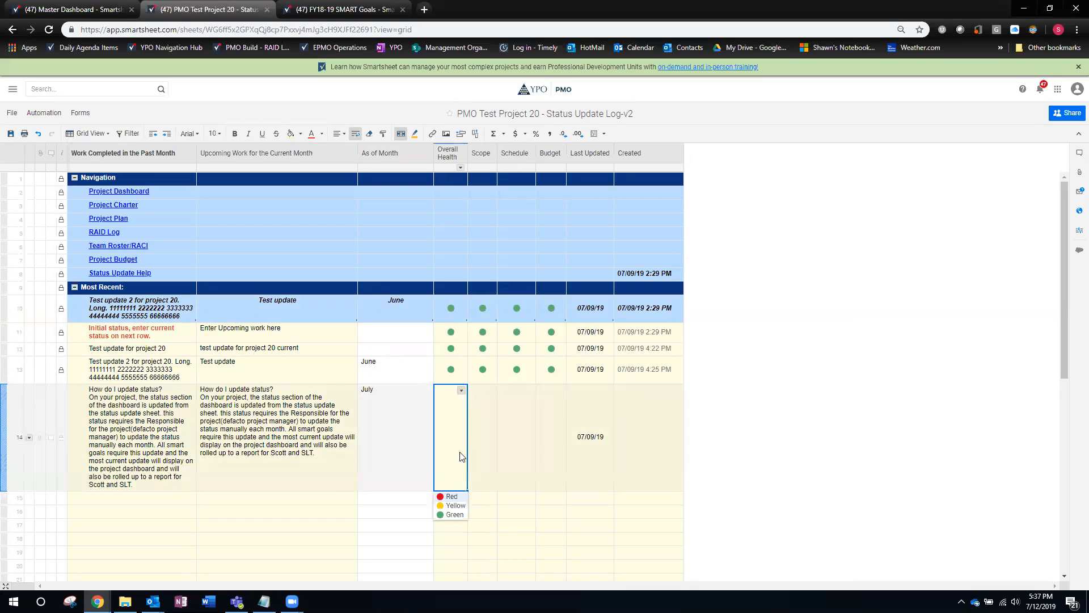
left_click(451, 516)
Set both the Scope and Schedule status of row 14 to Yellow.
left_click(480, 436)
left_click(491, 391)
left_click(486, 506)
left_click(513, 424)
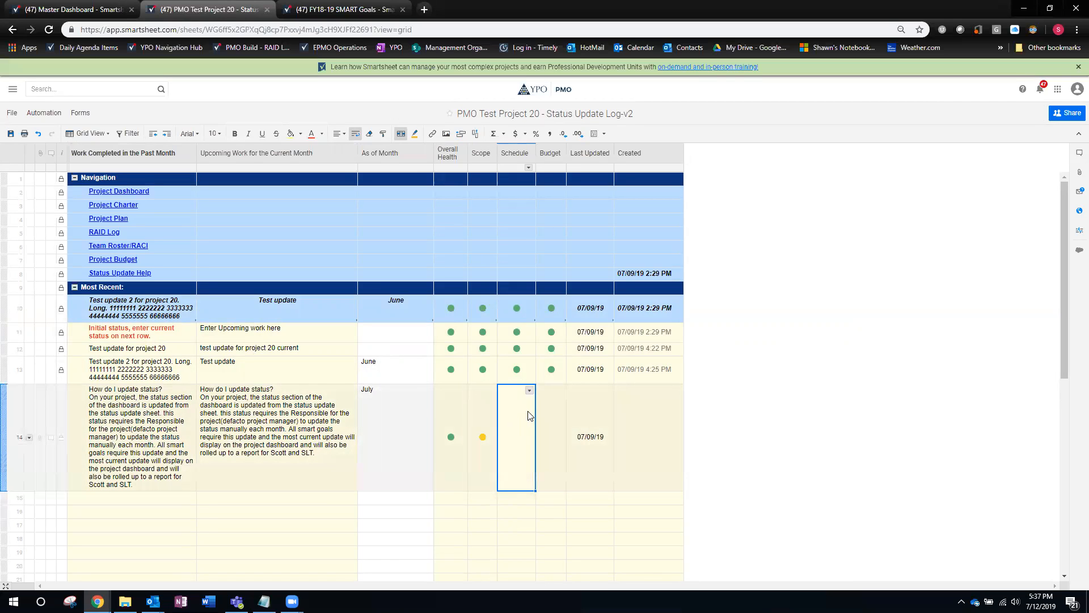
left_click(529, 391)
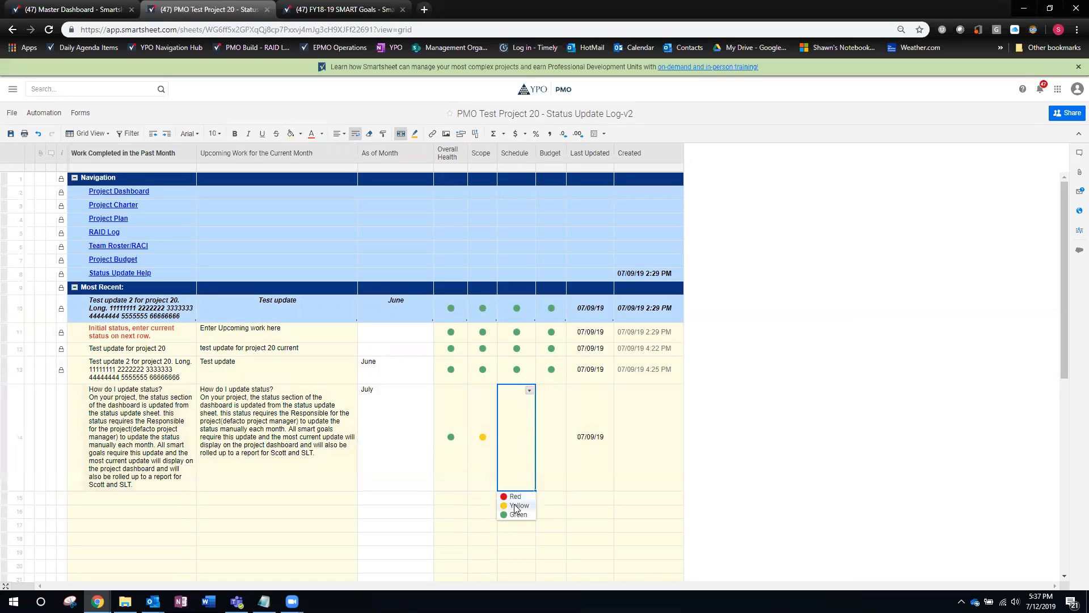
left_click(514, 506)
Set row 14's Budget status to Green and save the status update log.
left_click(554, 409)
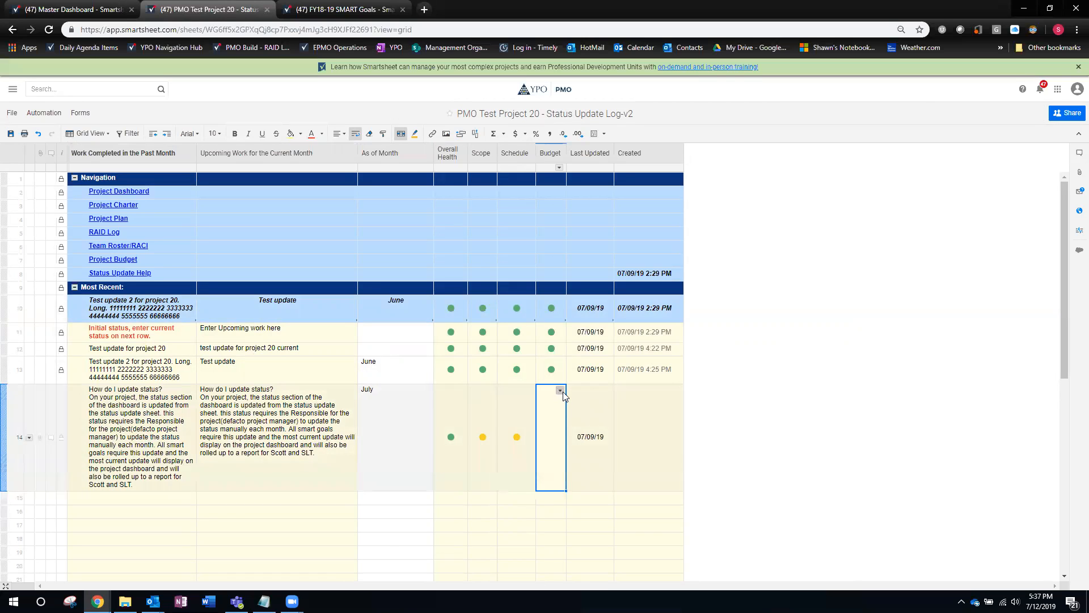
left_click(560, 391)
left_click(550, 514)
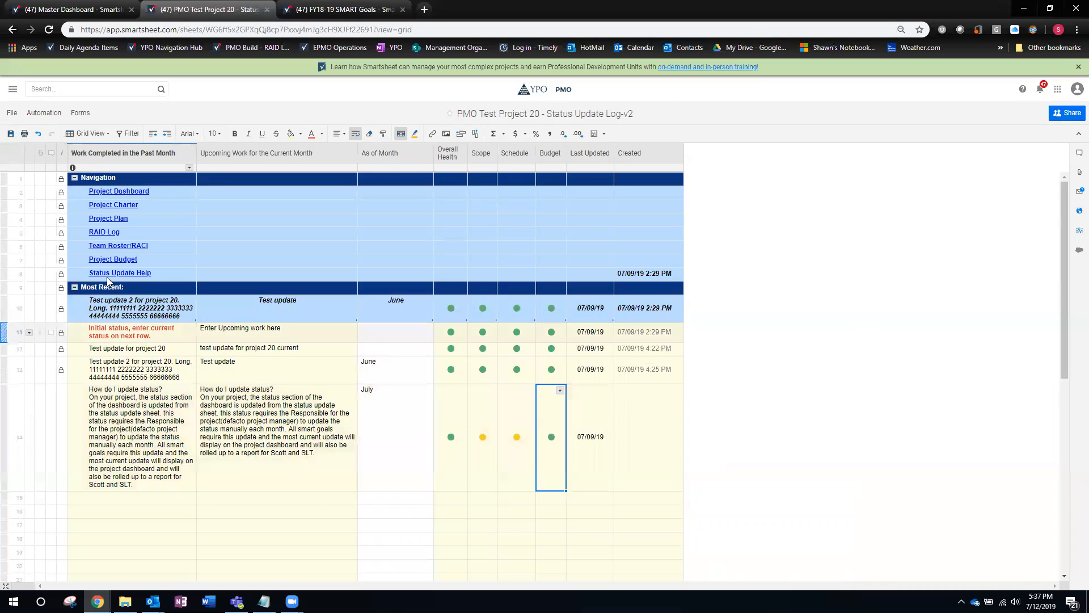
left_click(10, 135)
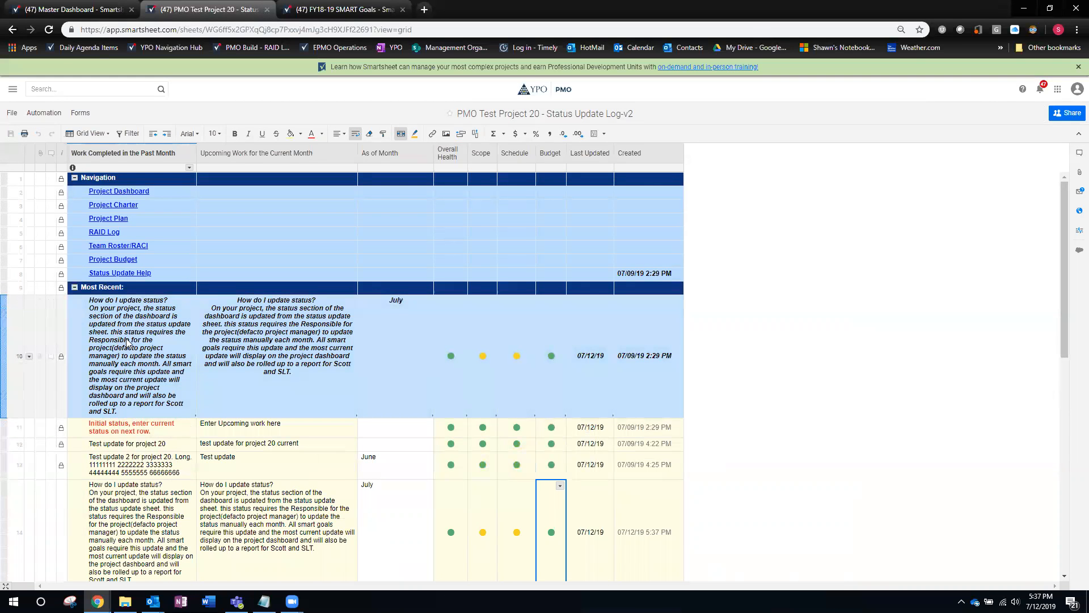
Review the Most Recent row and the new July entry in the log, and return to the project dashboard's Current Status section.
scroll(426, 363, "down", 1)
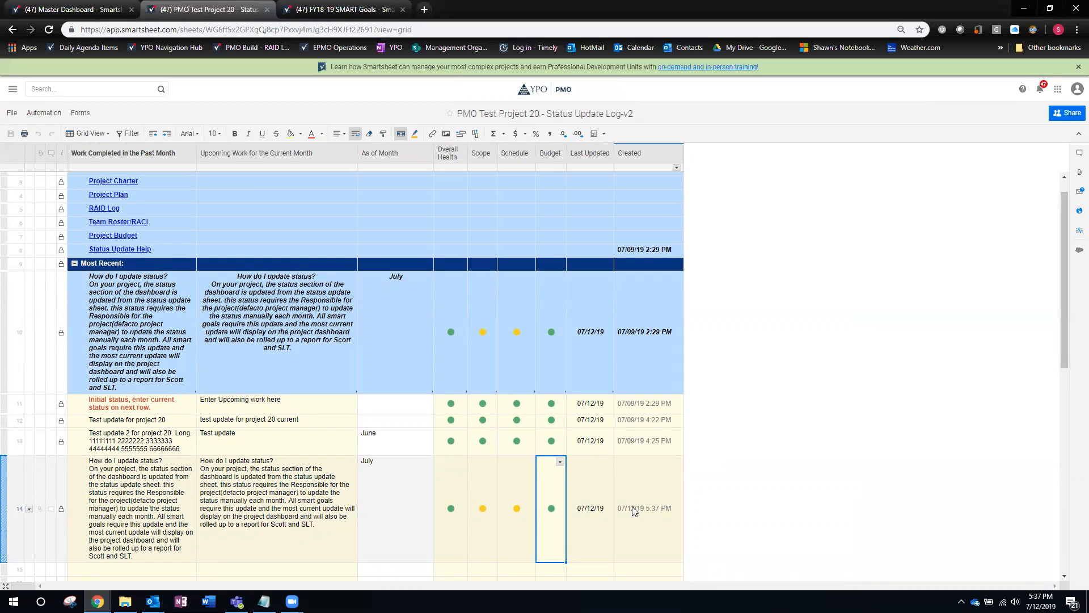
scroll(647, 508, "down", 1)
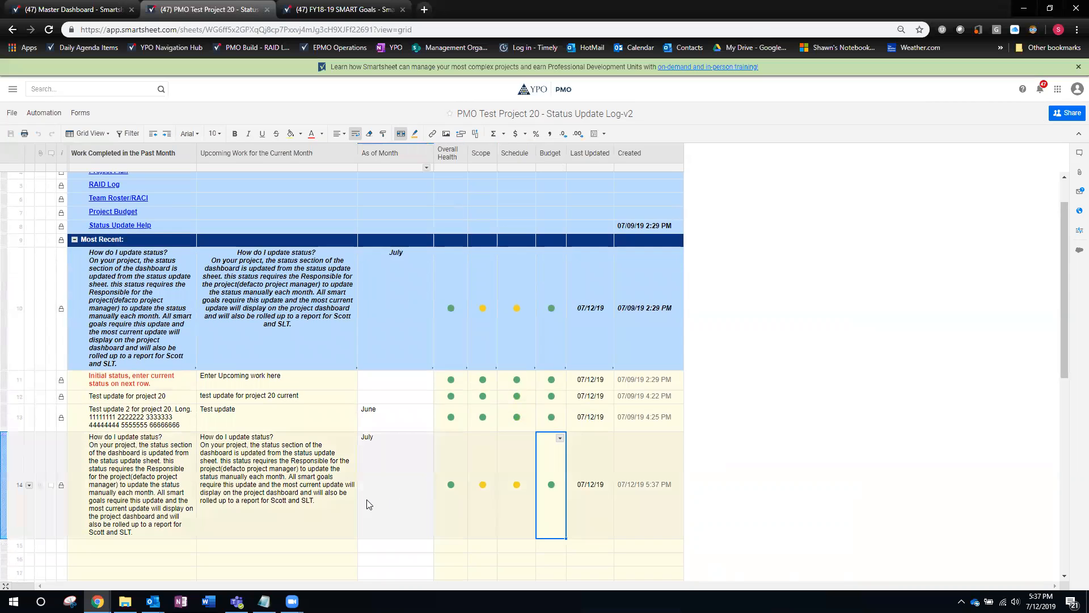
scroll(206, 443, "up", 2)
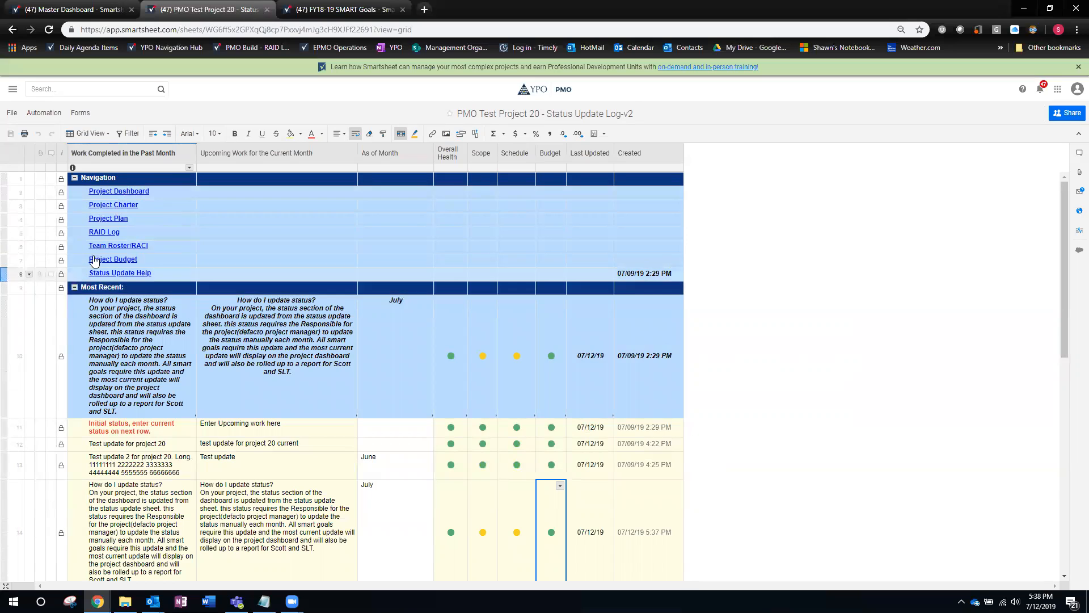
left_click(13, 32)
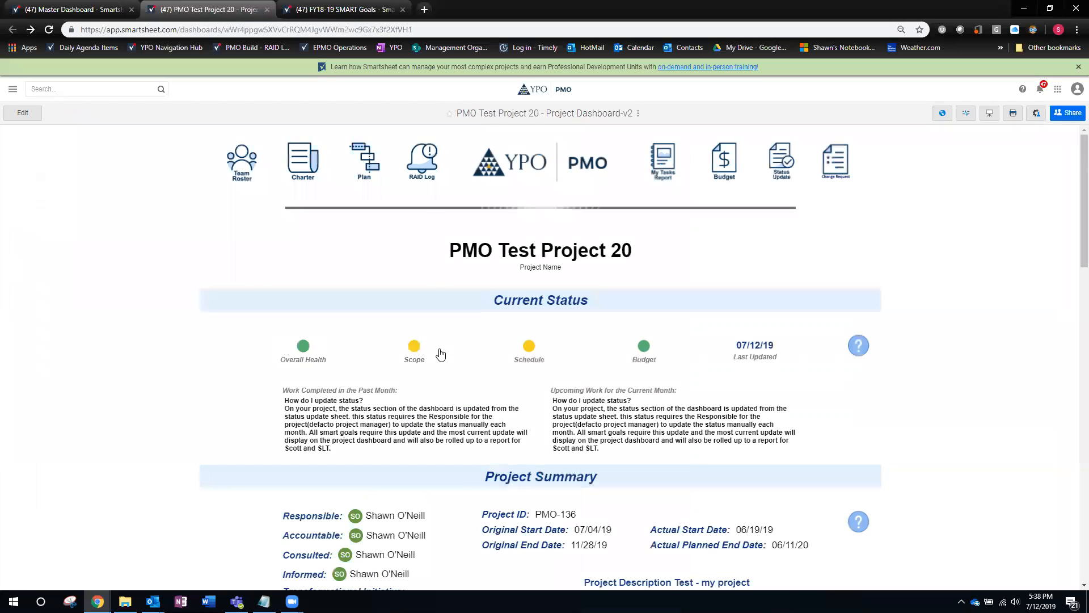